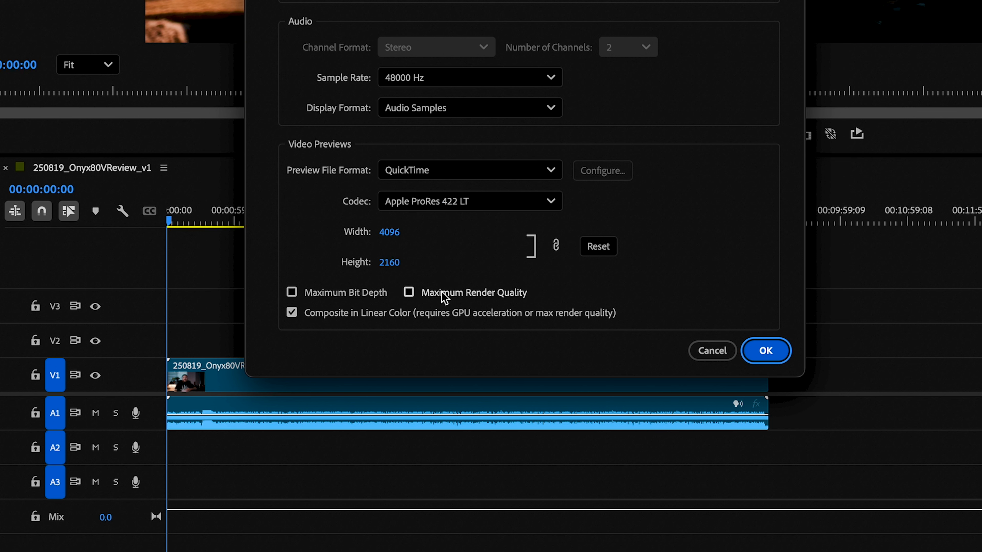
- Enable Maximum Bit Depth and Maximum Render Quality for the sequence's video previews and apply the sequence settings
{"action": "left_click", "coordinate": [323, 293]}
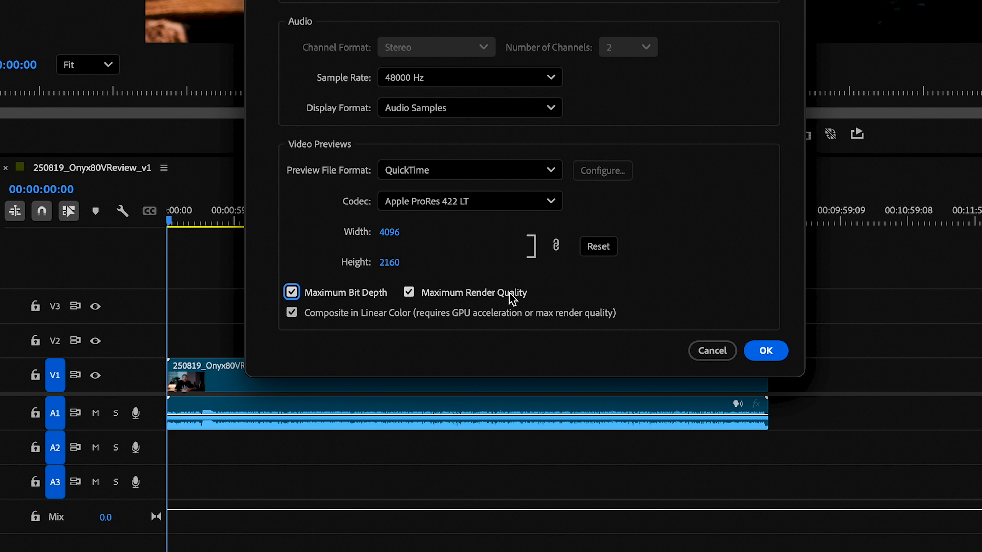
{"action": "left_click", "coordinate": [765, 351]}
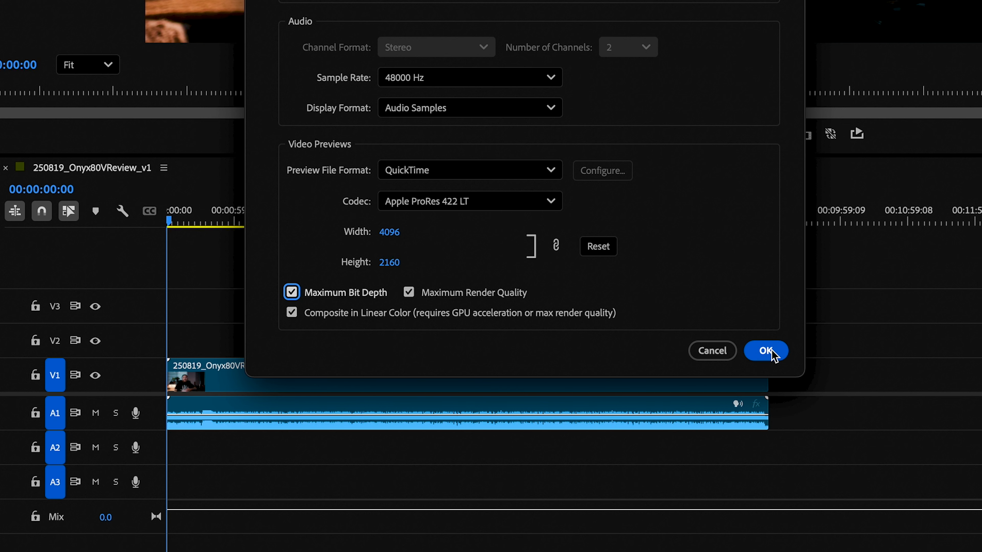
{"action": "left_click", "coordinate": [766, 351]}
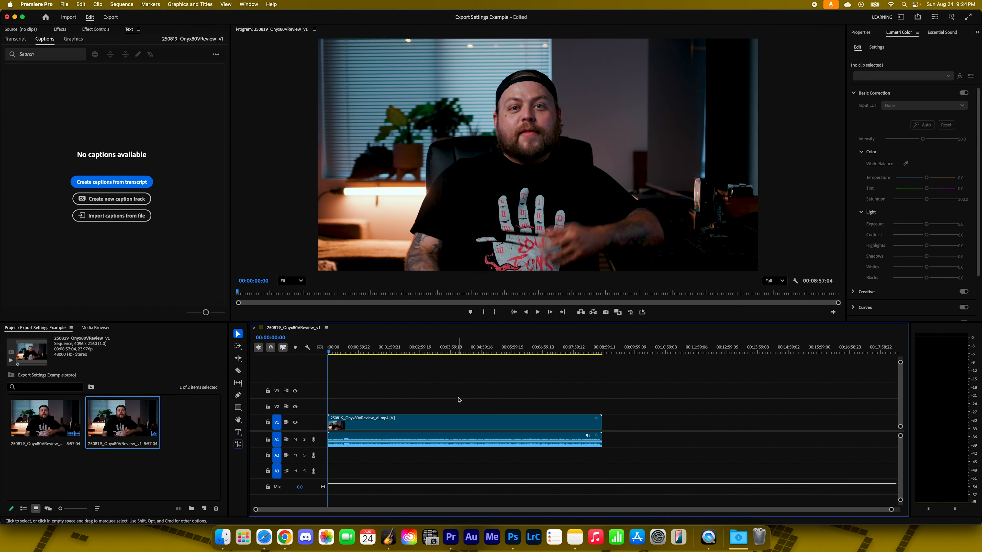
- Open the media export settings for the 250819_Onyx80VReview_v1 sequence and set the output location to the Desktop
{"action": "left_click_drag", "start_coordinate": [339, 351], "coordinate": [279, 345]}
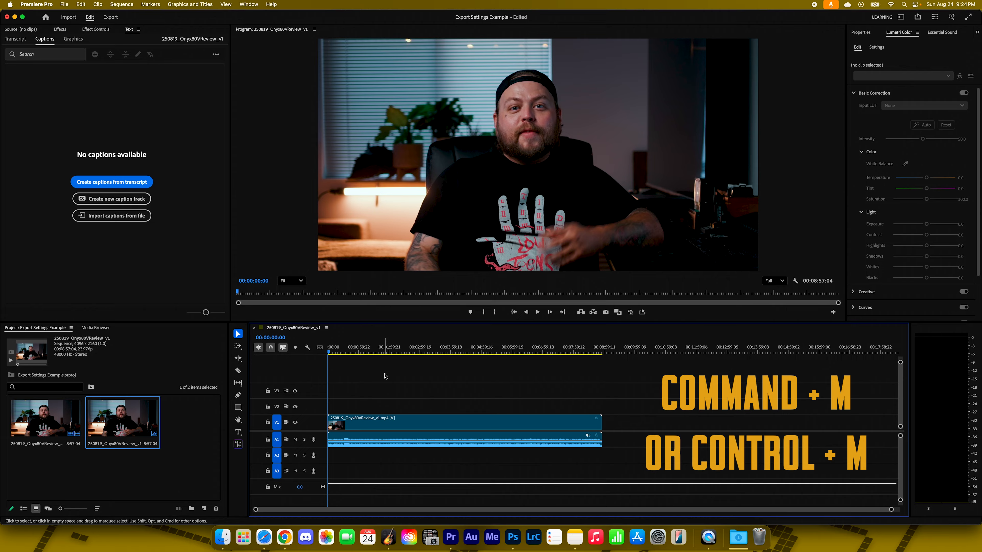
{"action": "key", "text": "super+m"}
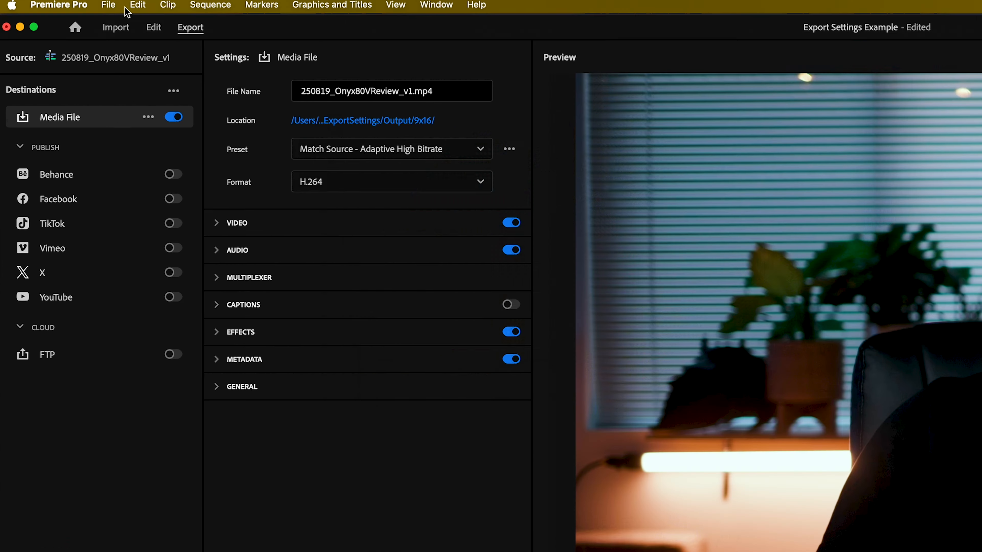
{"action": "left_click", "coordinate": [64, 4]}
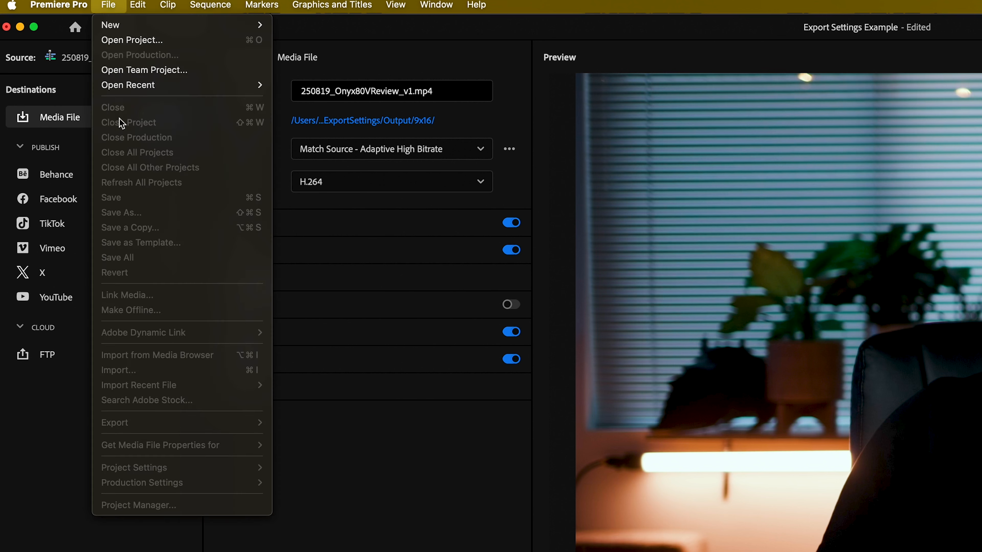
{"action": "left_click", "coordinate": [381, 445]}
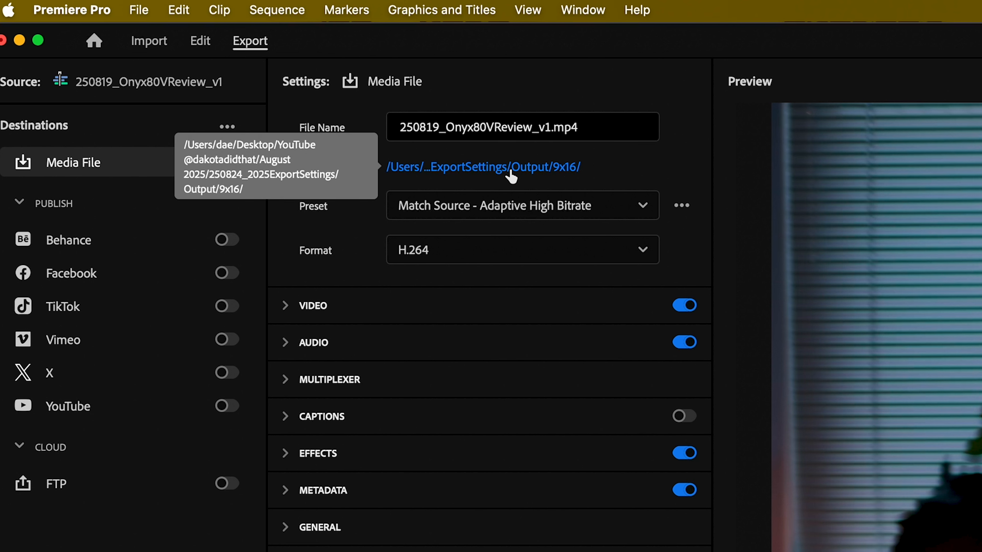
{"action": "left_click", "coordinate": [521, 165]}
{"action": "left_click", "coordinate": [633, 305]}
{"action": "key", "text": "Return"}
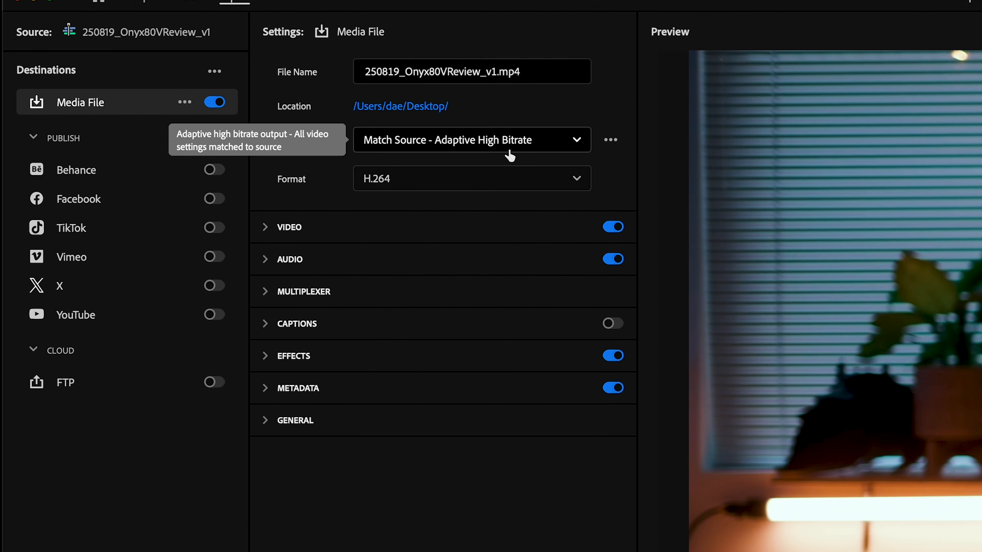
- Compare H.264 with HEVC (H.265) as export formats and set the format to HEVC (H.265)
{"action": "left_click", "coordinate": [500, 179]}
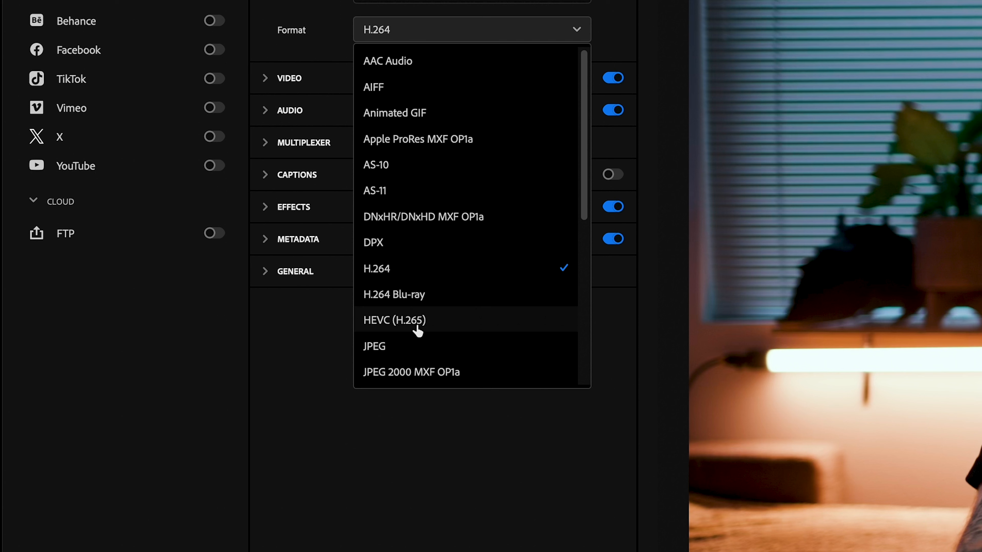
{"action": "left_click", "coordinate": [420, 328]}
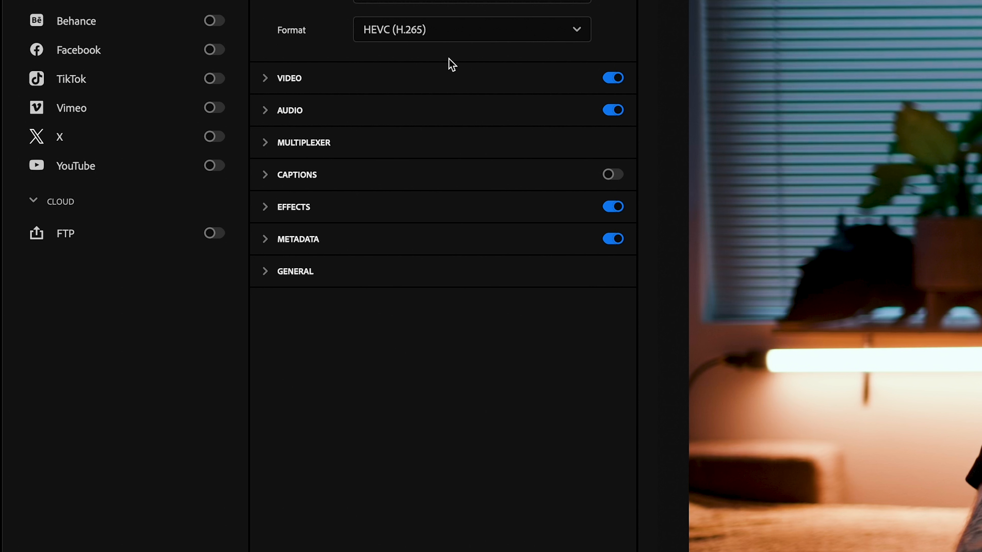
{"action": "left_click", "coordinate": [445, 36]}
{"action": "left_click", "coordinate": [421, 272]}
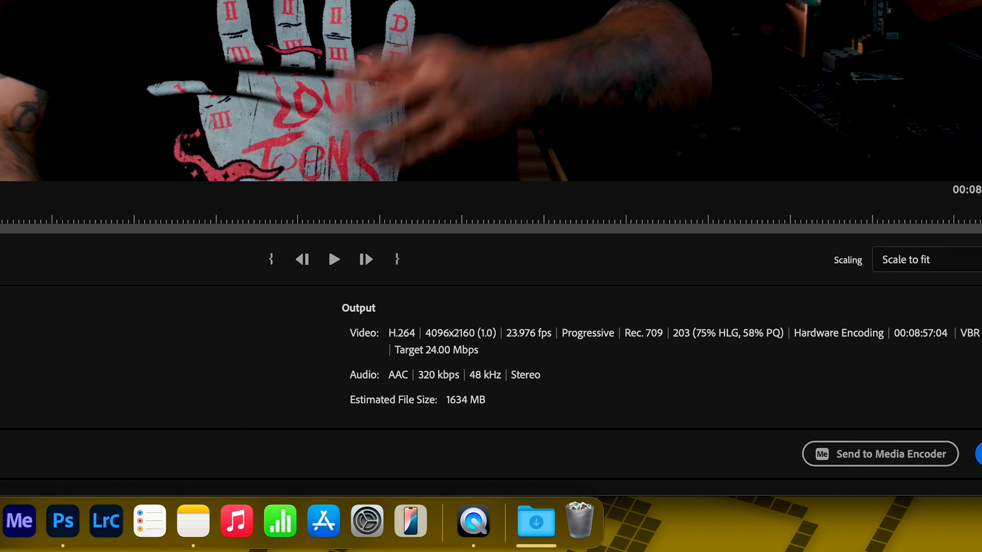
{"action": "left_click", "coordinate": [489, 125]}
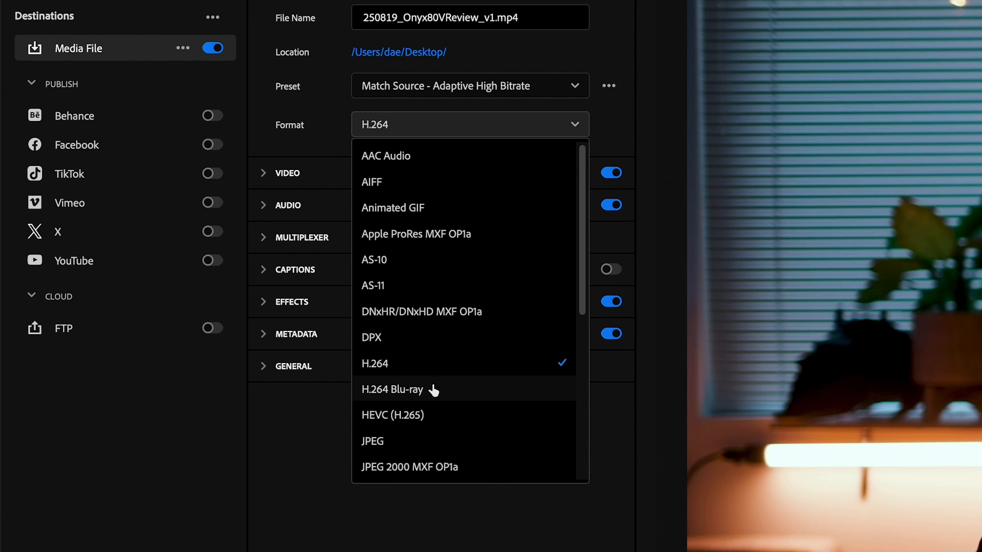
{"action": "left_click", "coordinate": [429, 415]}
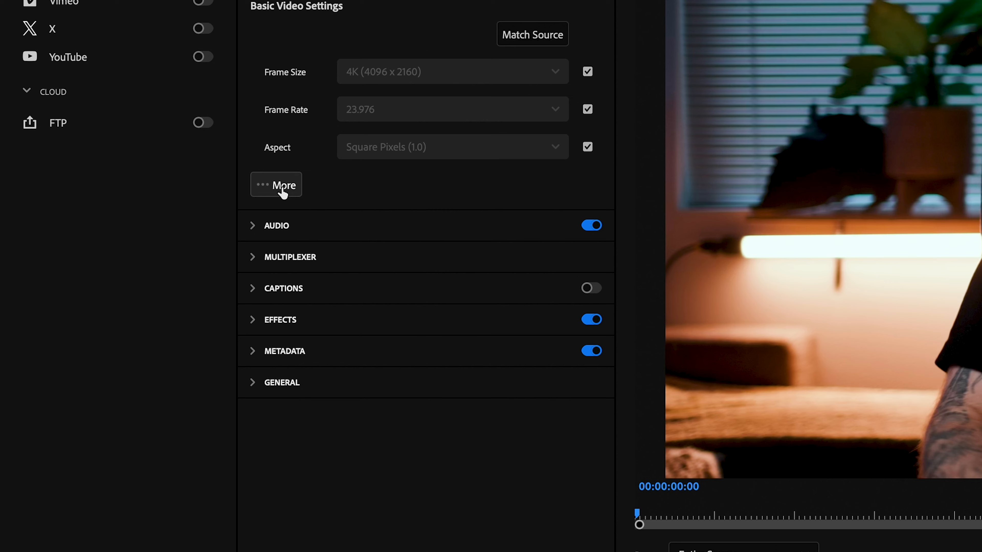
- Show the additional video settings and make sure Render at Maximum Depth and Use Maximum Render Quality are both enabled
{"action": "left_click", "coordinate": [138, 233]}
{"action": "scroll", "coordinate": [486, 244], "scroll_direction": "down", "scroll_amount": 4}
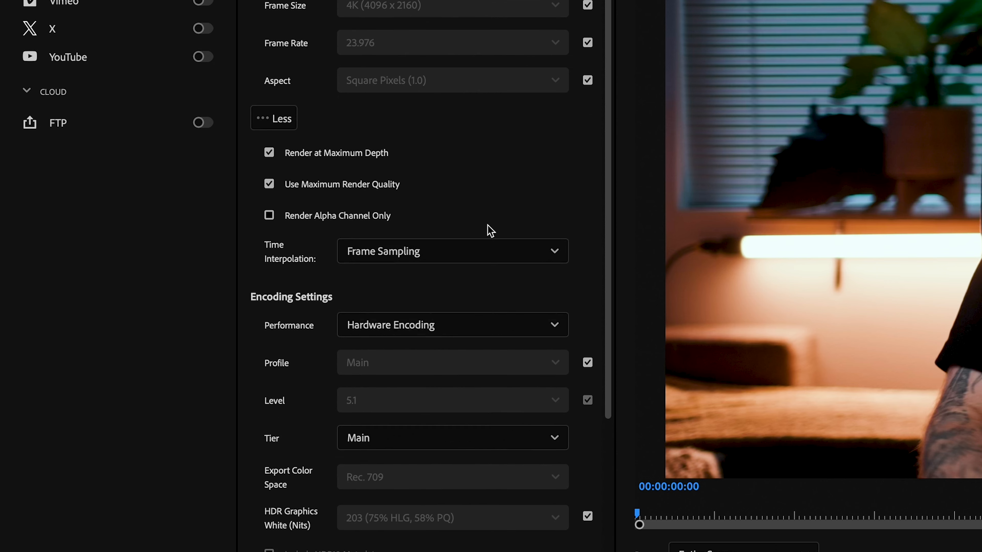
{"action": "left_click", "coordinate": [328, 219]}
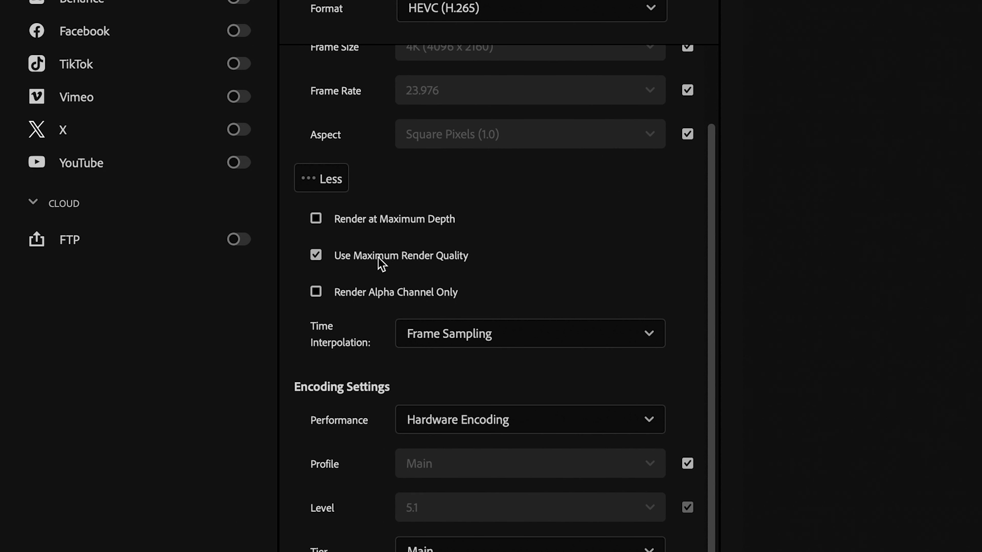
{"action": "left_click", "coordinate": [378, 258]}
{"action": "left_click", "coordinate": [372, 225]}
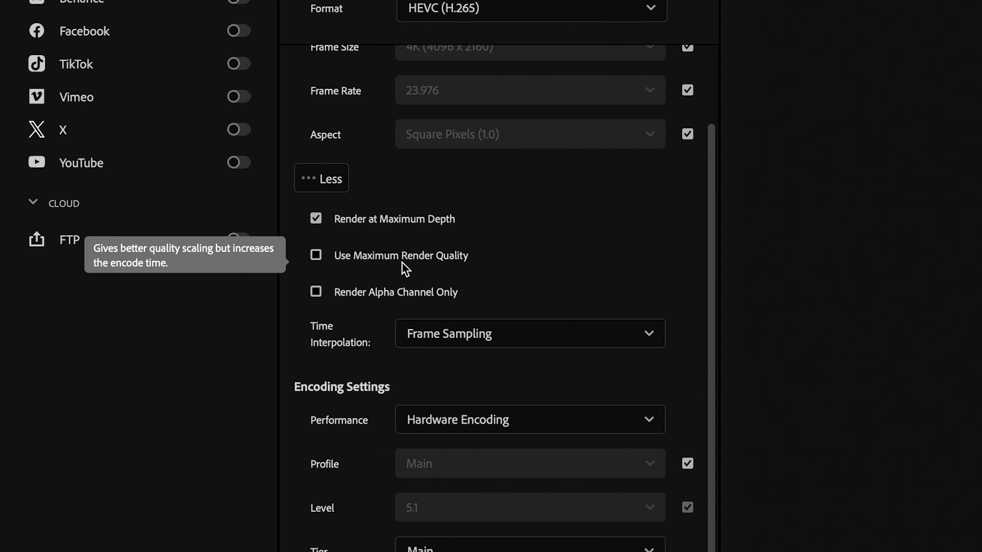
{"action": "left_click", "coordinate": [374, 258]}
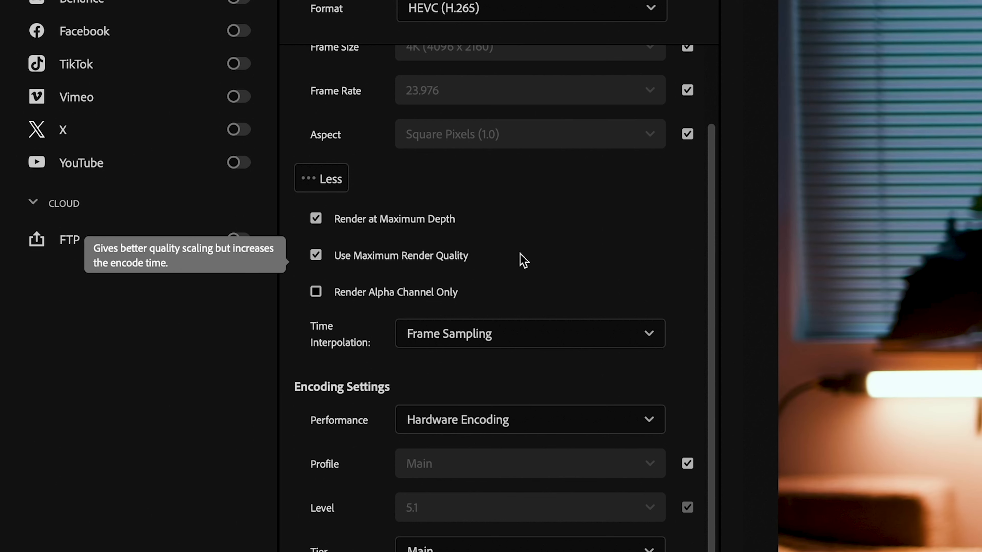
- Examine the remaining video export settings and the caption export options
{"action": "scroll", "coordinate": [521, 503], "scroll_direction": "down", "scroll_amount": 10}
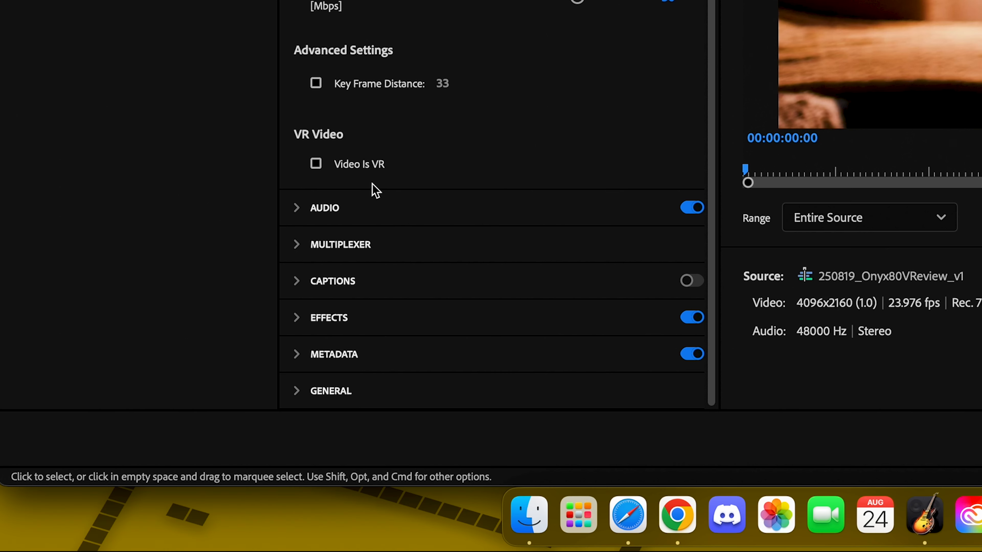
{"action": "left_click", "coordinate": [296, 546]}
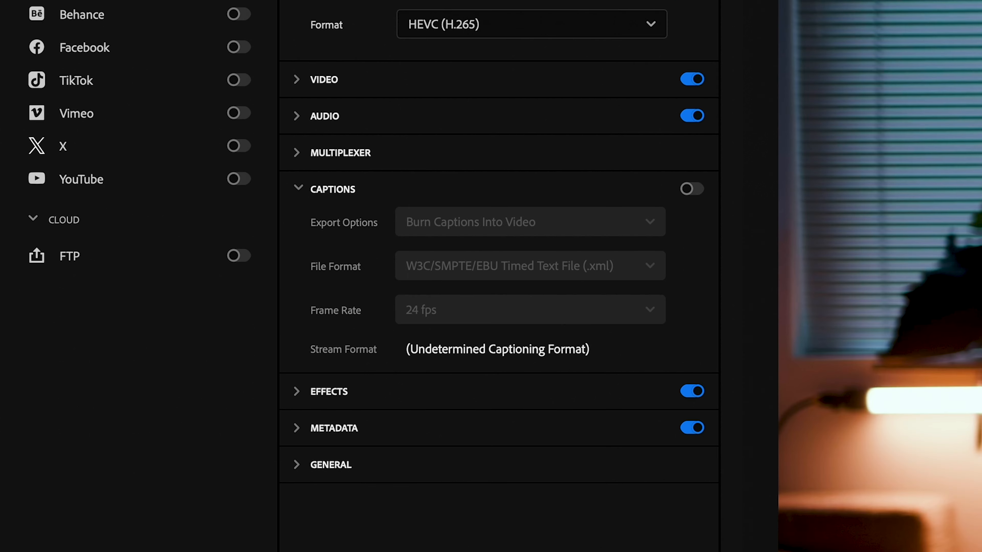
{"action": "left_click", "coordinate": [305, 189]}
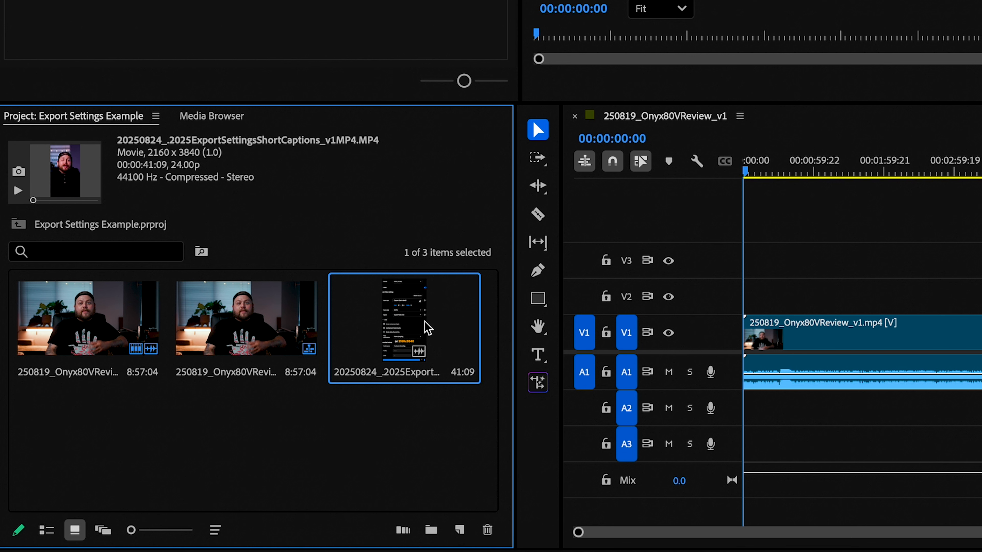
- Create a new sequence from the vertical 20250824_.2025ExportSettingsShortCaptions_v1MP4.MP4 clip and open its sequence settings
{"action": "right_click", "coordinate": [406, 328]}
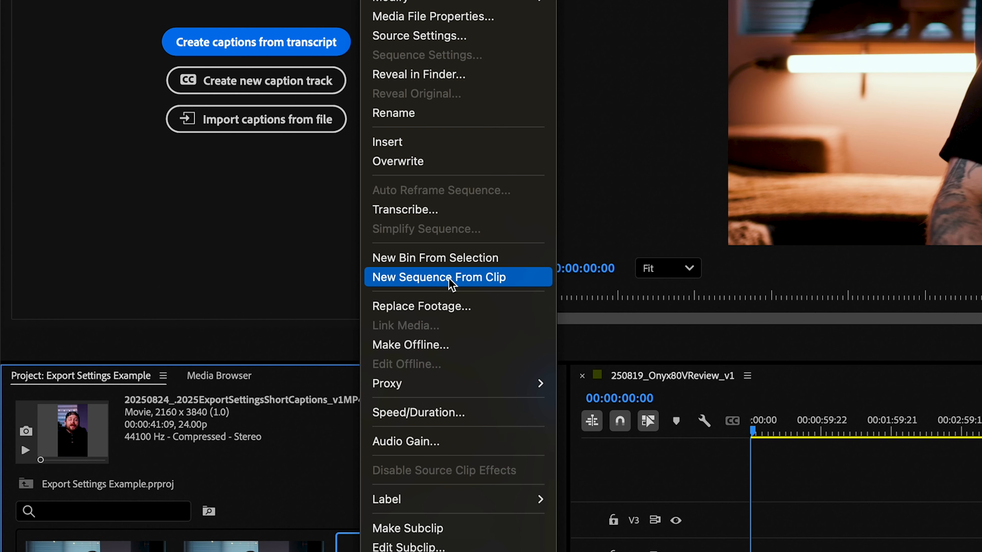
{"action": "left_click", "coordinate": [450, 278]}
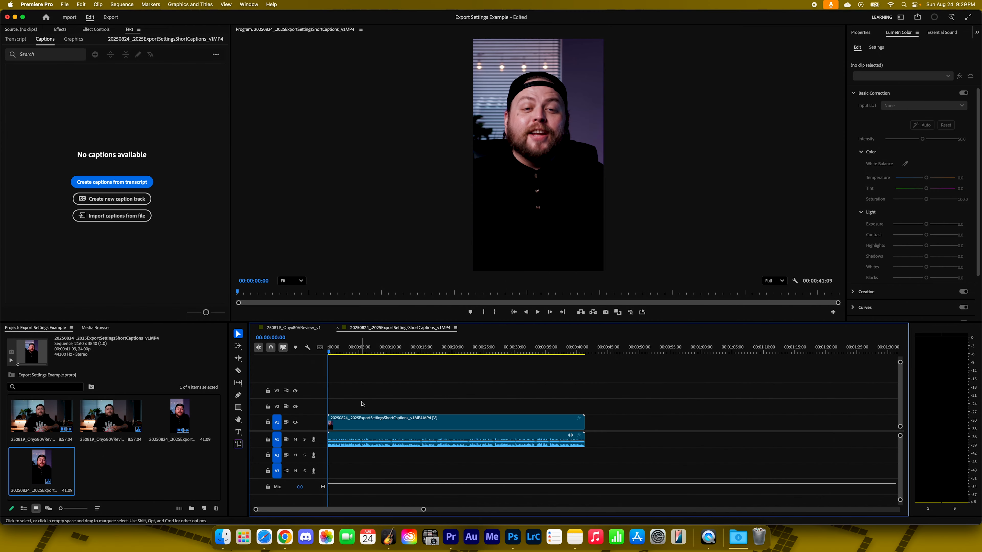
{"action": "left_click", "coordinate": [122, 4]}
{"action": "left_click", "coordinate": [135, 15]}
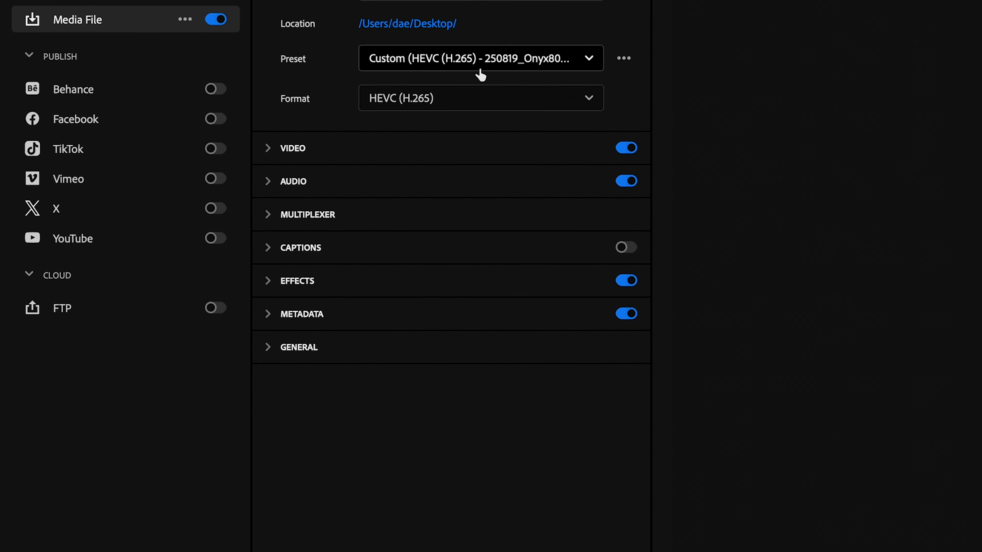
- Choose HEVC (H.265) as the vertical sequence's export format and expand its video settings
{"action": "left_click", "coordinate": [464, 62]}
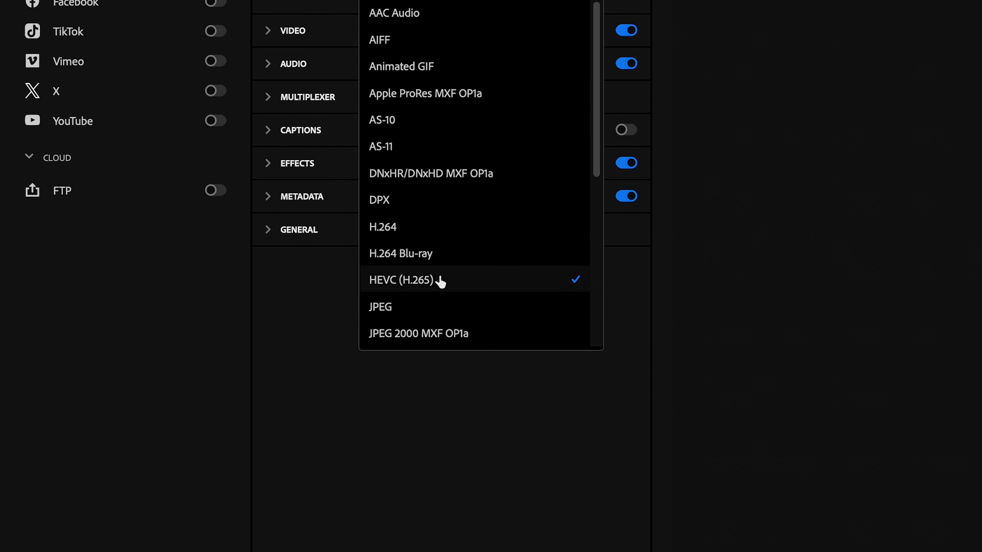
{"action": "left_click", "coordinate": [441, 359]}
{"action": "left_click", "coordinate": [268, 32]}
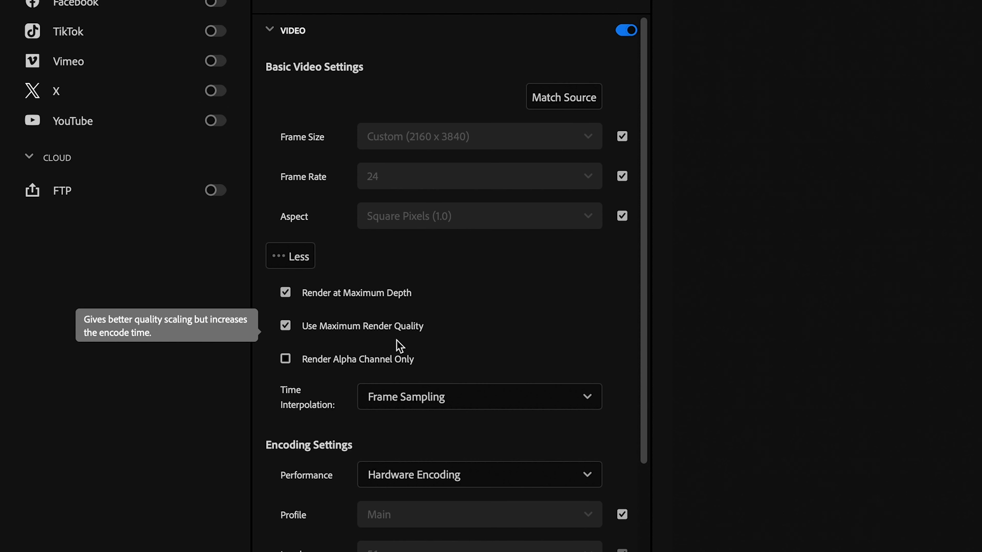
- Set the target bitrate to 15 Mbps and export the vertical video
{"action": "scroll", "coordinate": [554, 324], "scroll_direction": "down", "scroll_amount": 10}
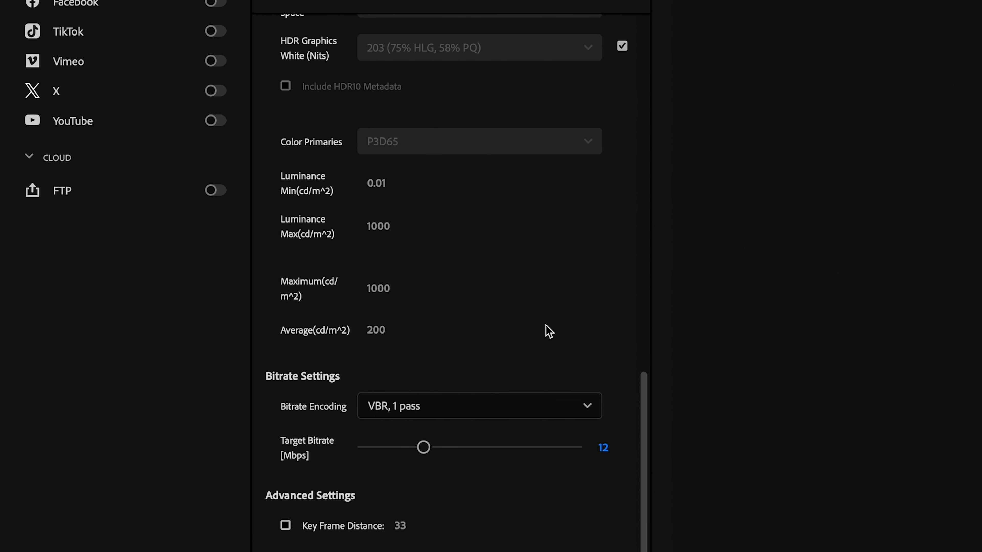
{"action": "left_click", "coordinate": [621, 277]}
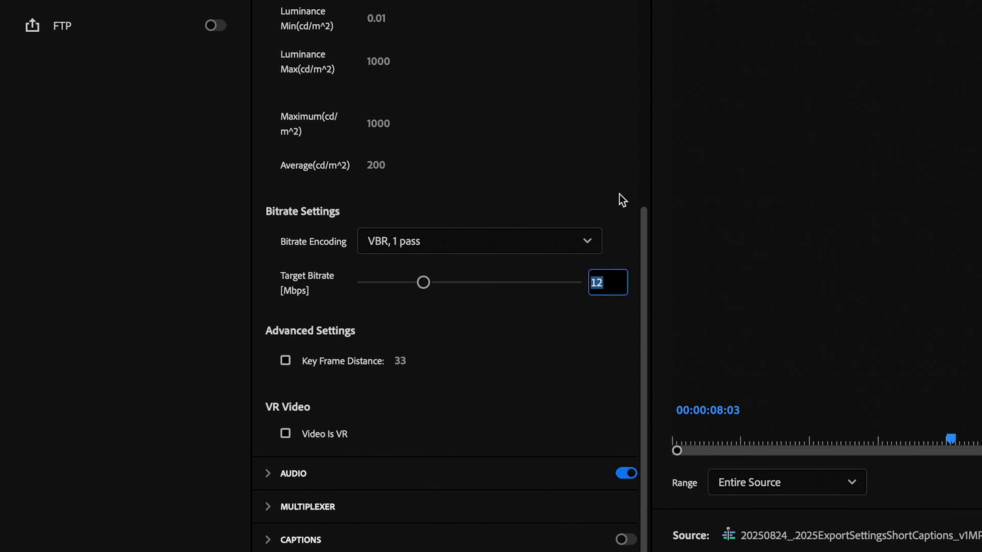
{"action": "type", "text": "15"}
{"action": "key", "text": "Return"}
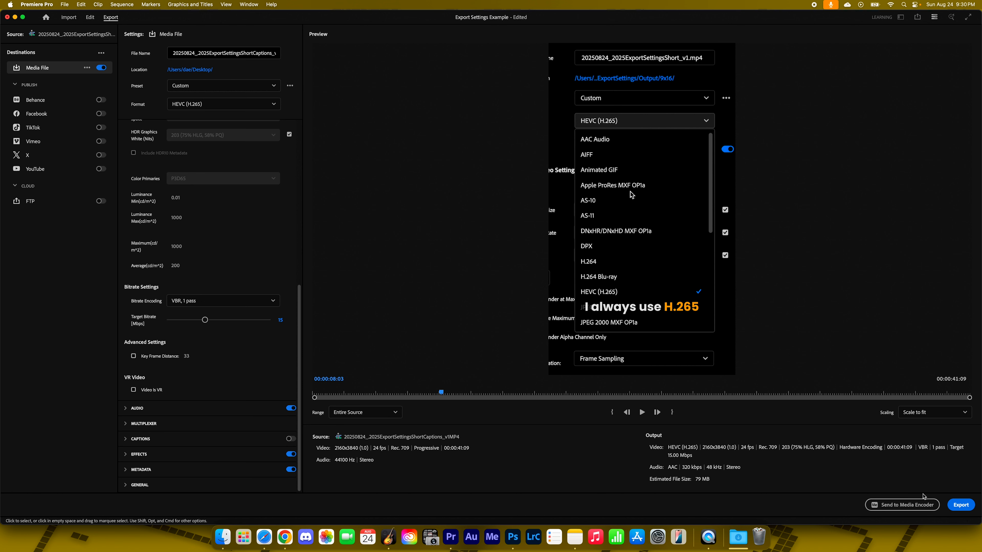
{"action": "left_click", "coordinate": [960, 504]}
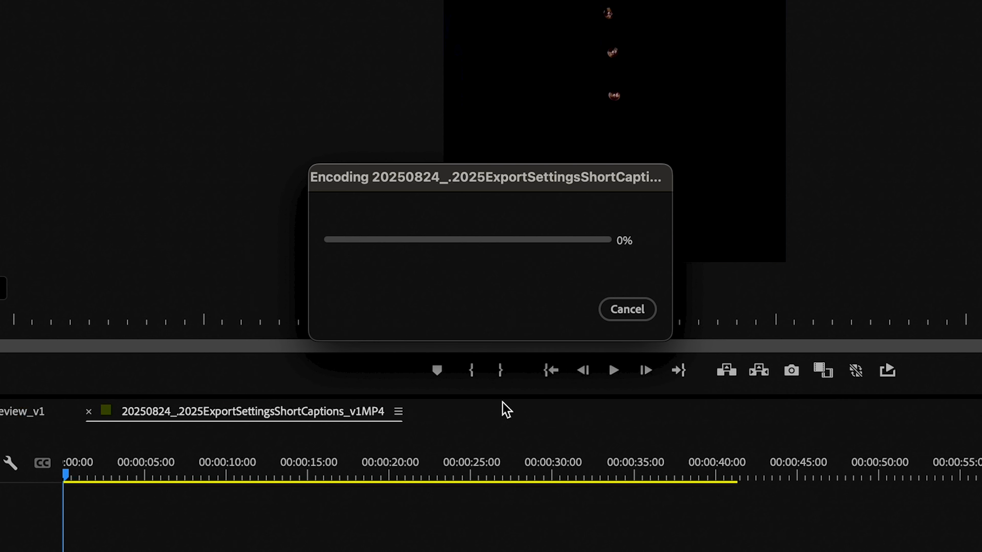